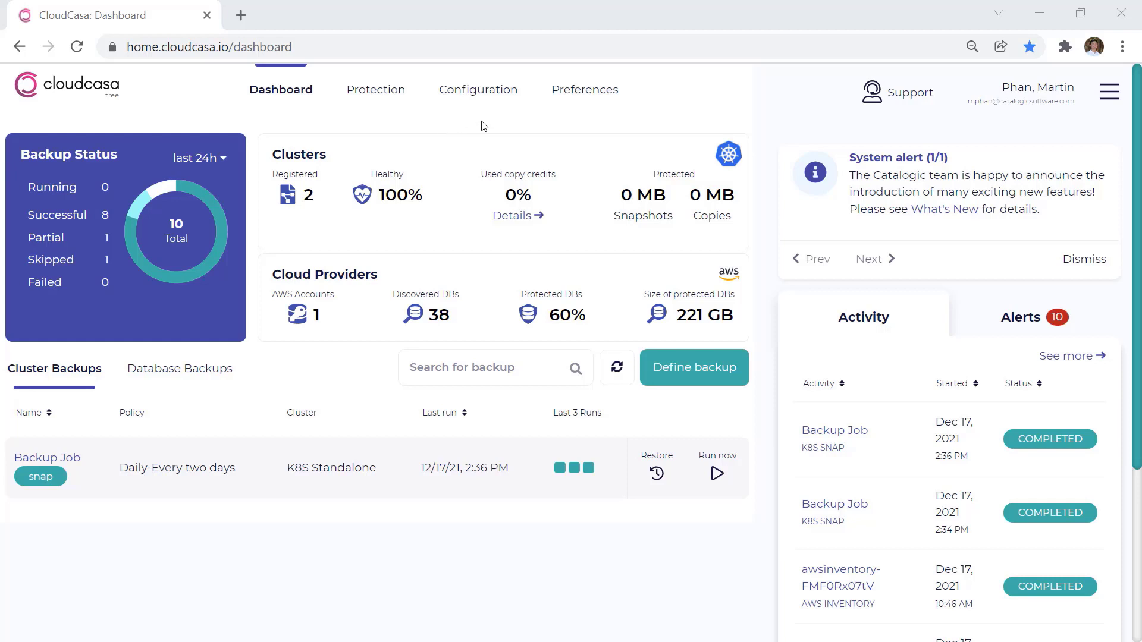
- Start a new AppHook in the configuration section and name it TestCommand
{"action": "left_click", "coordinate": [510, 91]}
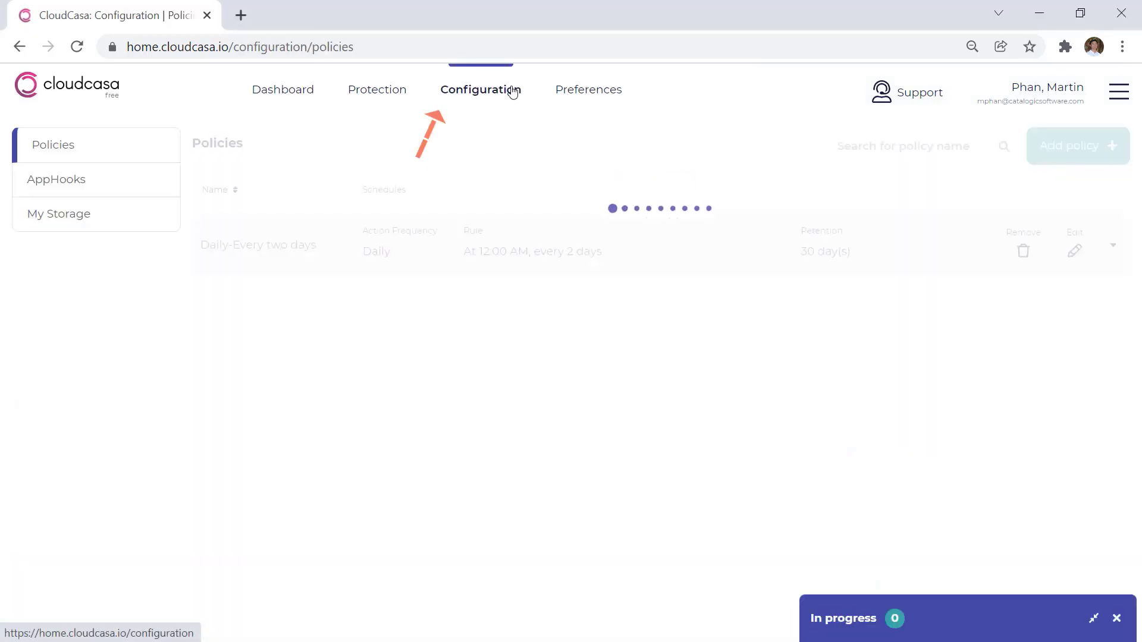
{"action": "left_click", "coordinate": [136, 183]}
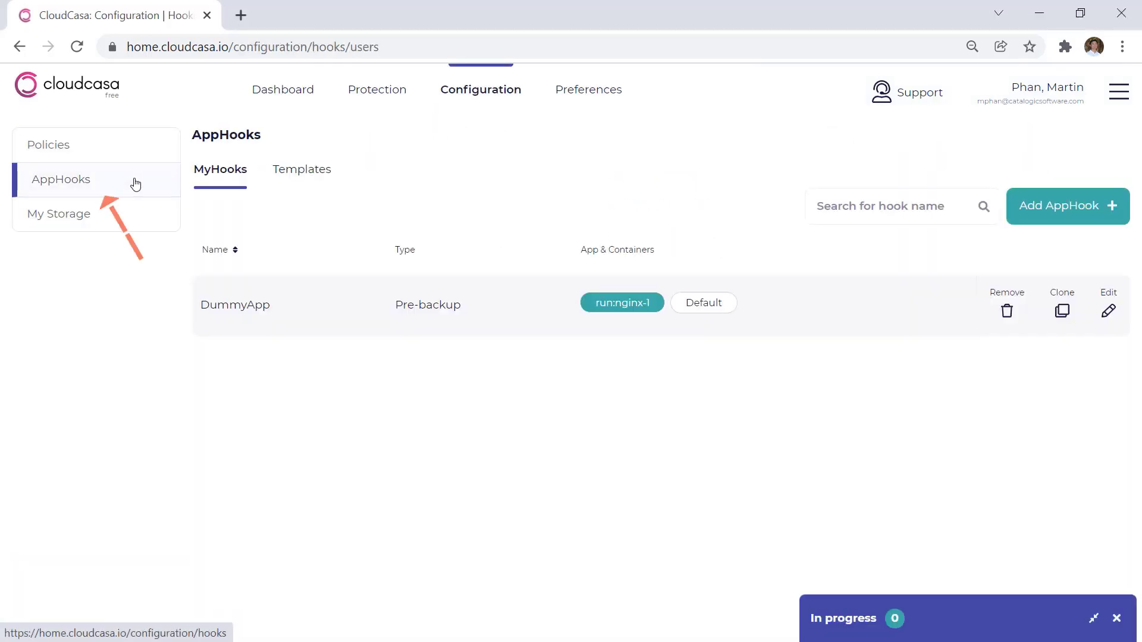
{"action": "left_click", "coordinate": [1107, 218]}
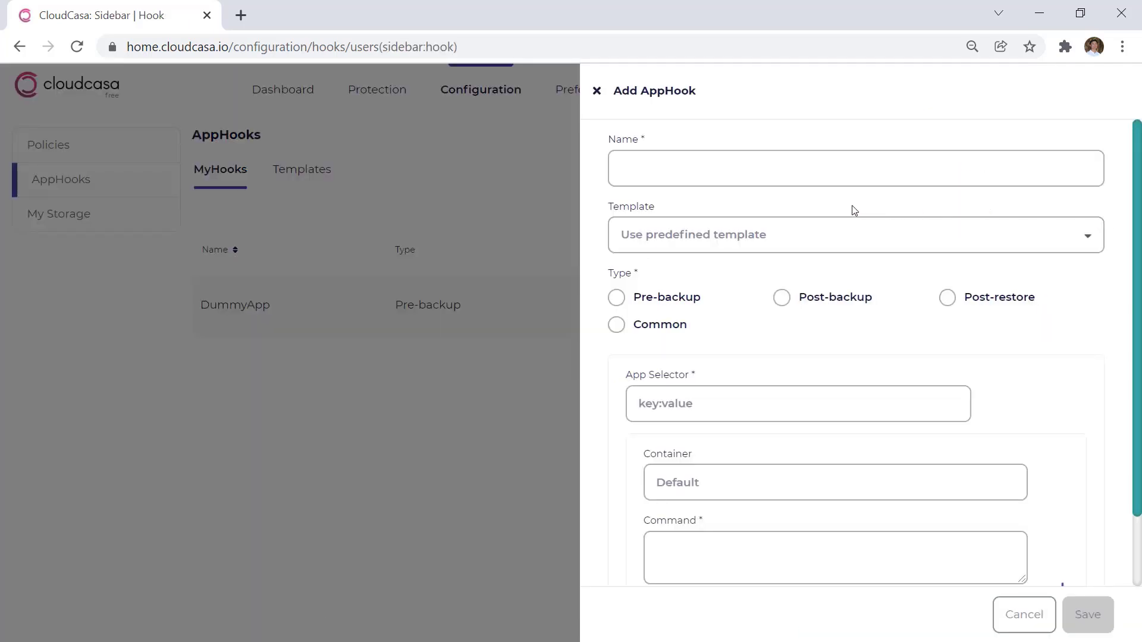
{"action": "left_click", "coordinate": [785, 179]}
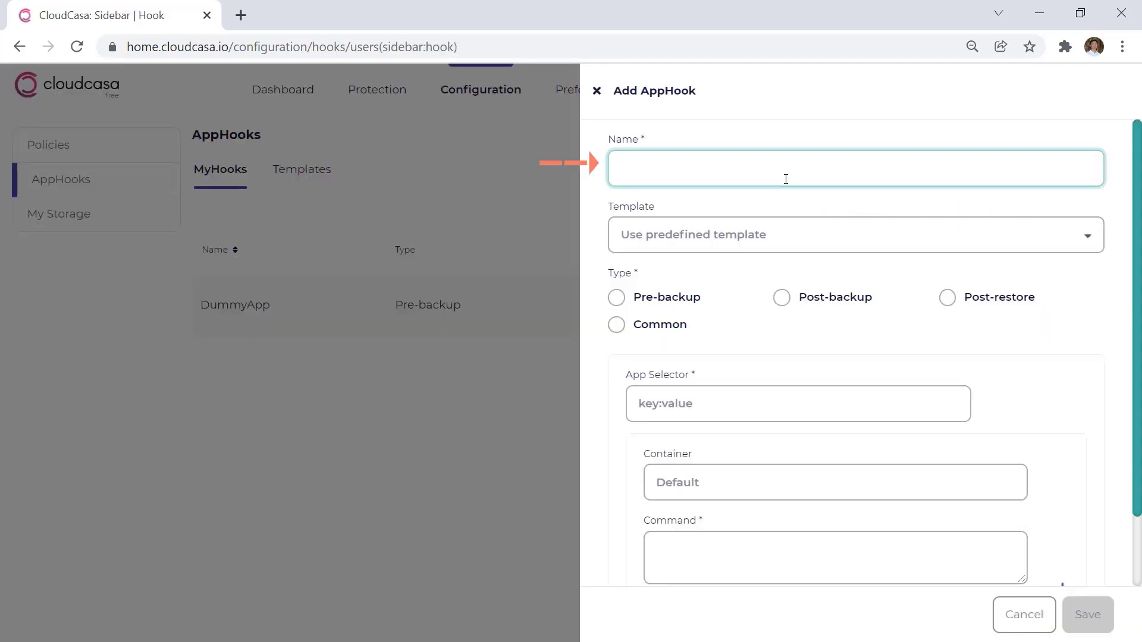
{"action": "type", "text": "TestCommand"}
- View the predefined hook templates without choosing one, and set the hook type to Pre-backup
{"action": "left_click", "coordinate": [821, 238]}
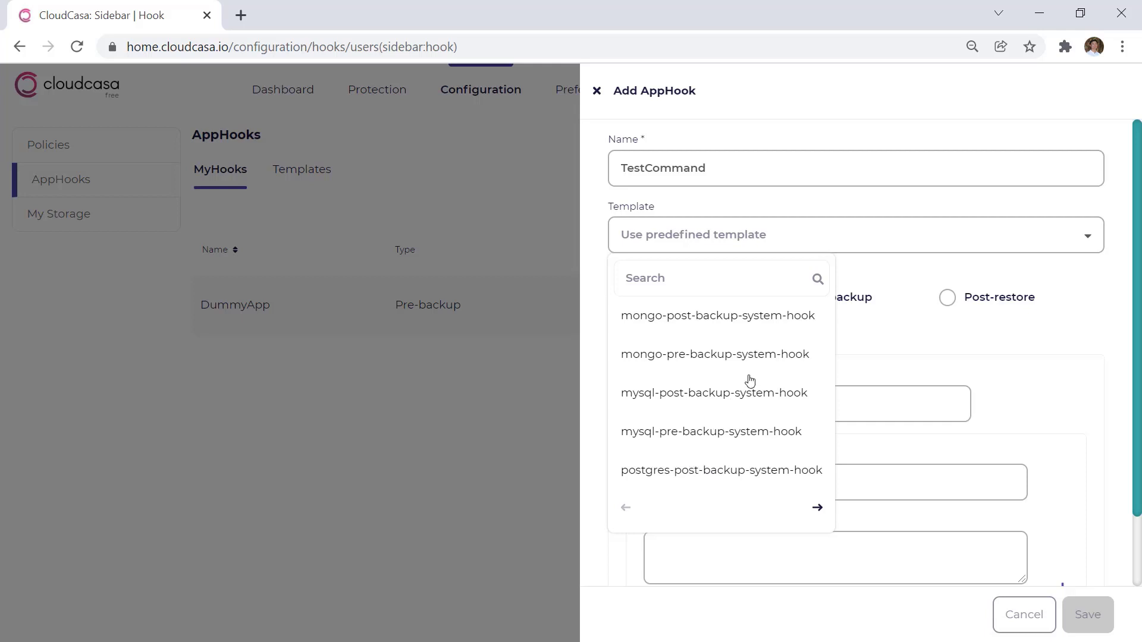
{"action": "left_click", "coordinate": [921, 279]}
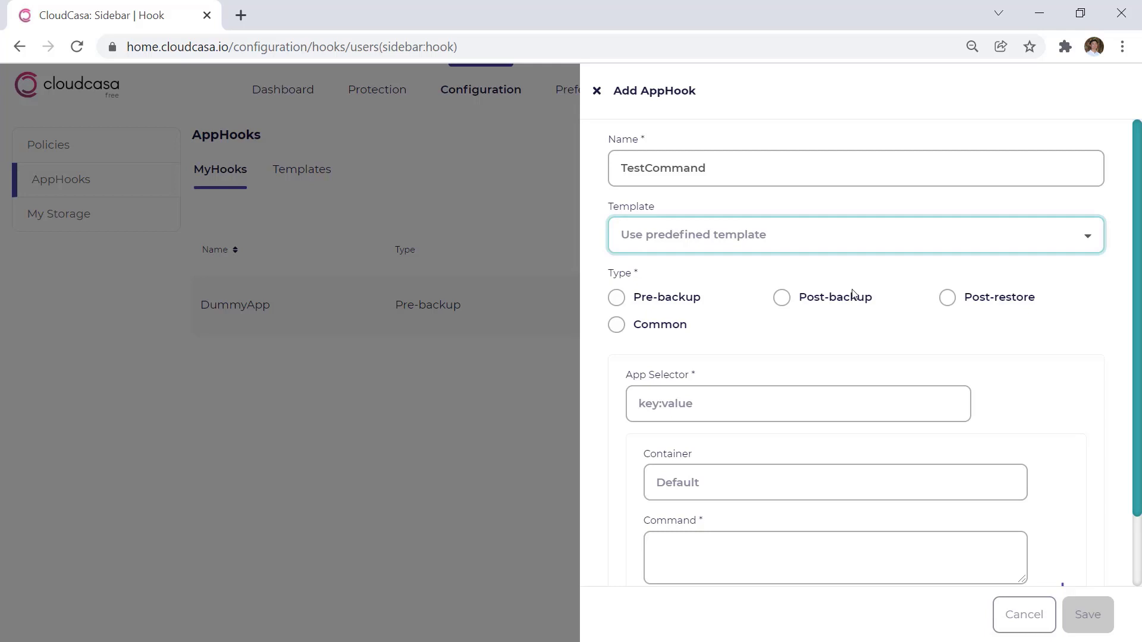
{"action": "left_click", "coordinate": [670, 305]}
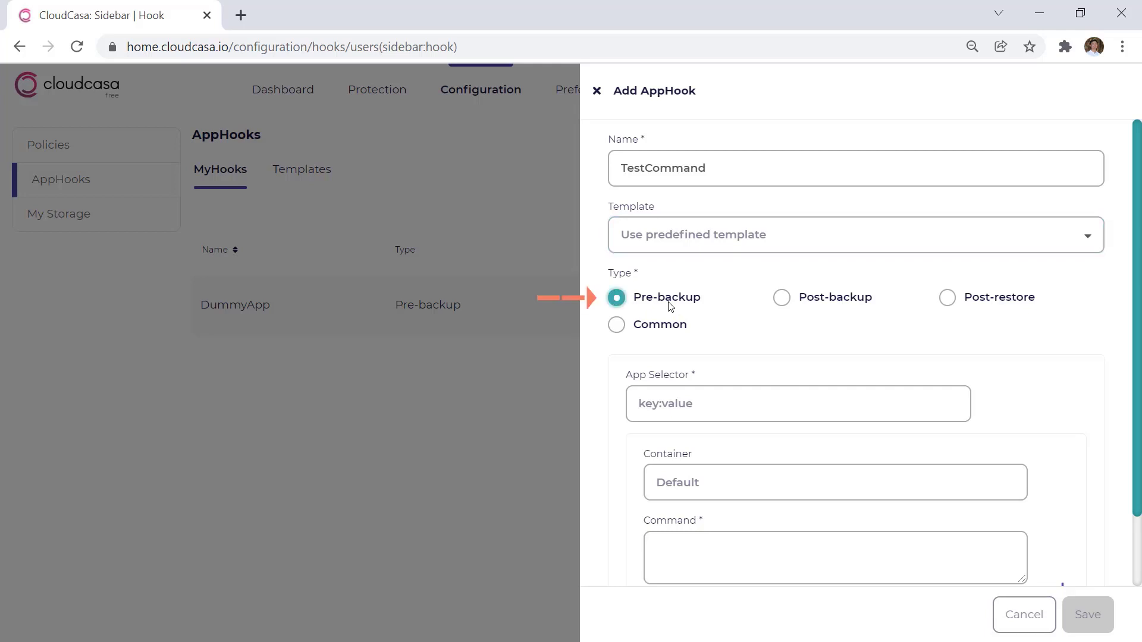
- Add the app selectors color:blue and dept:finance,development to the hook
{"action": "left_click", "coordinate": [700, 400]}
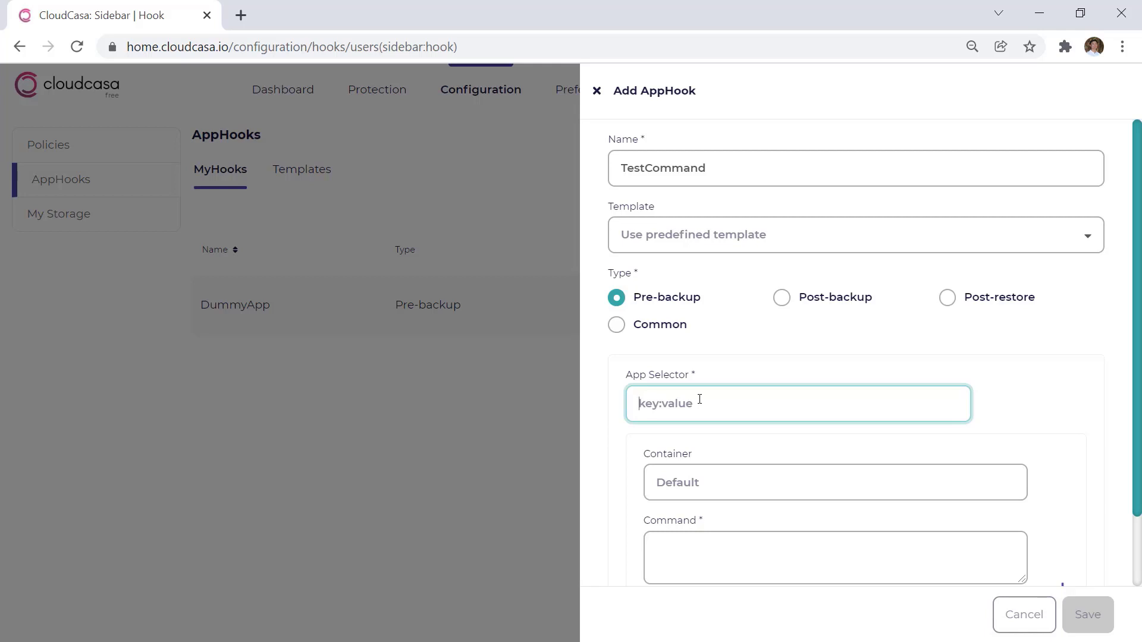
{"action": "type", "text": "color: blue"}
{"action": "key", "text": "Return"}
{"action": "type", "text": "dept:f"}
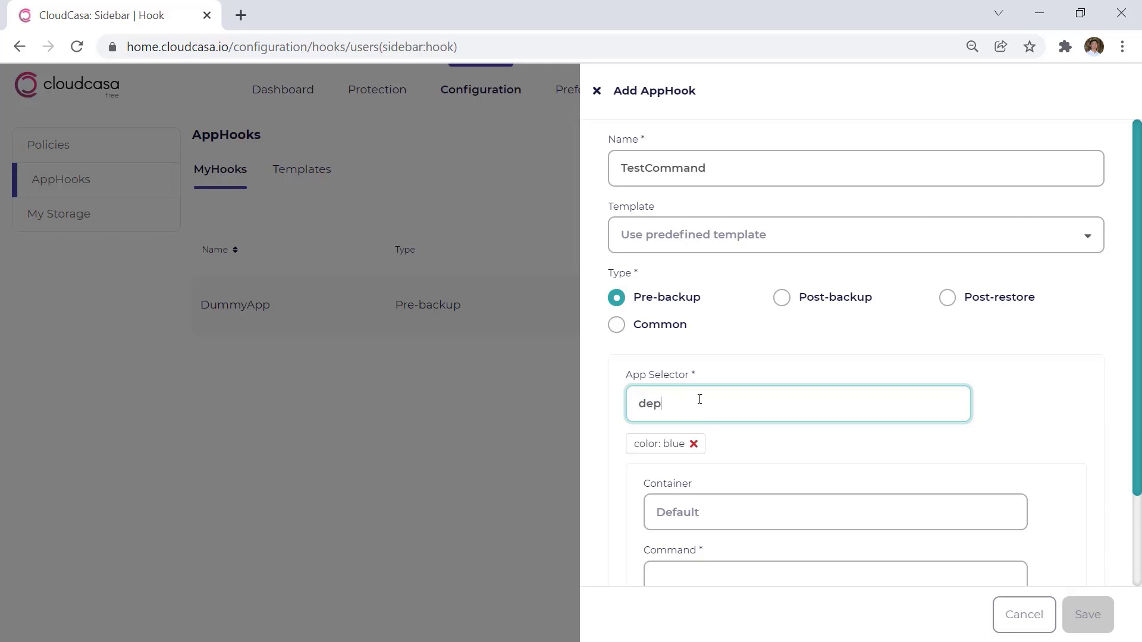
{"action": "type", "text": "inance,development"}
{"action": "key", "text": "Return"}
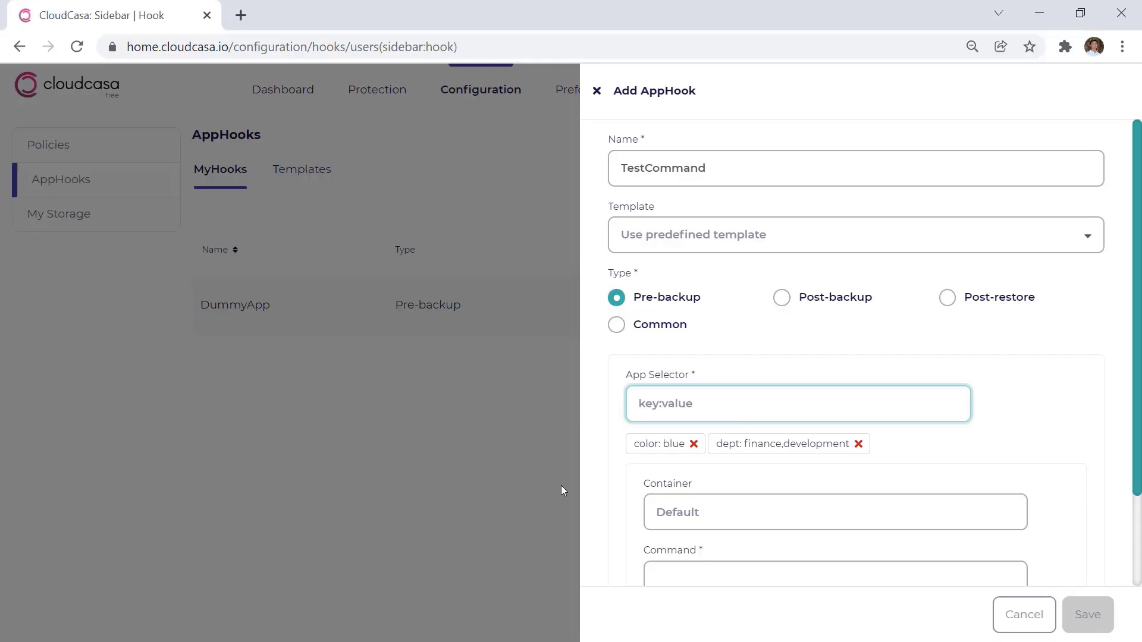
- Remove the hook's example app selectors and add run:nginx-1 as its only selector
{"action": "left_click", "coordinate": [746, 500]}
{"action": "left_click", "coordinate": [693, 445]}
{"action": "left_click", "coordinate": [759, 410]}
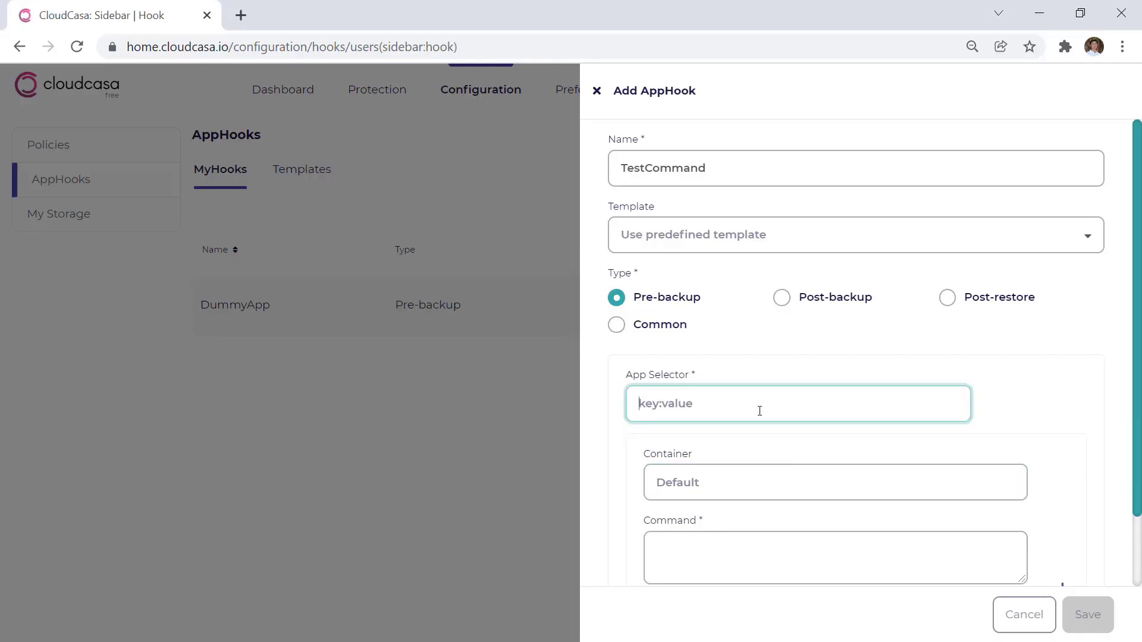
{"action": "type", "text": "run:nginx-1"}
{"action": "key", "text": "Return"}
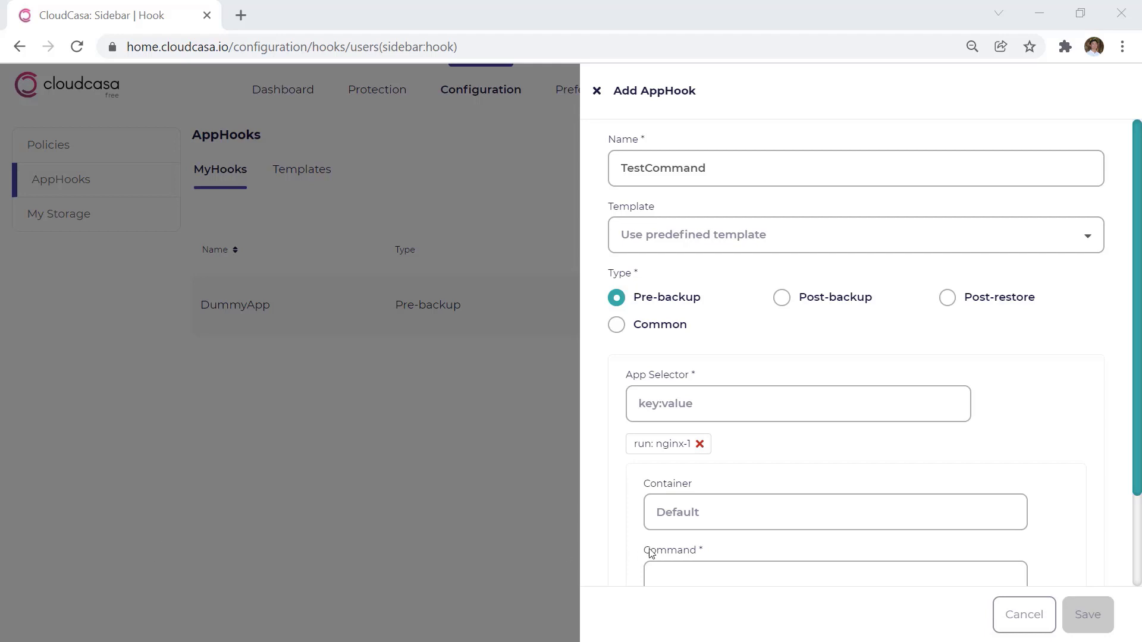
- Set the hook command to sh -c '/bin/echo "hello world from CloudCasa" $(date) > /tmp/helloworld.txt' and save the hook
{"action": "scroll", "coordinate": [726, 502], "scroll_direction": "down", "scroll_amount": 2}
{"action": "left_click", "coordinate": [846, 510]}
{"action": "type", "text": "sh -c '/bin/echo \"hello world from CloudCasa\" $(date) > /tmp/helloworld.txt'"}
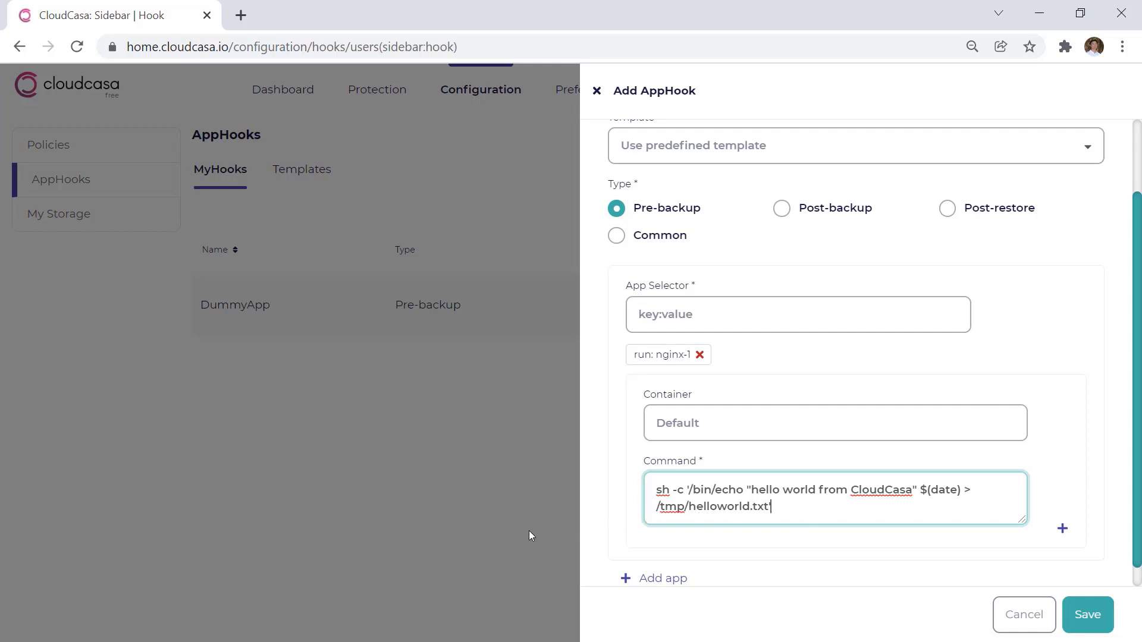
{"action": "left_click", "coordinate": [1084, 617]}
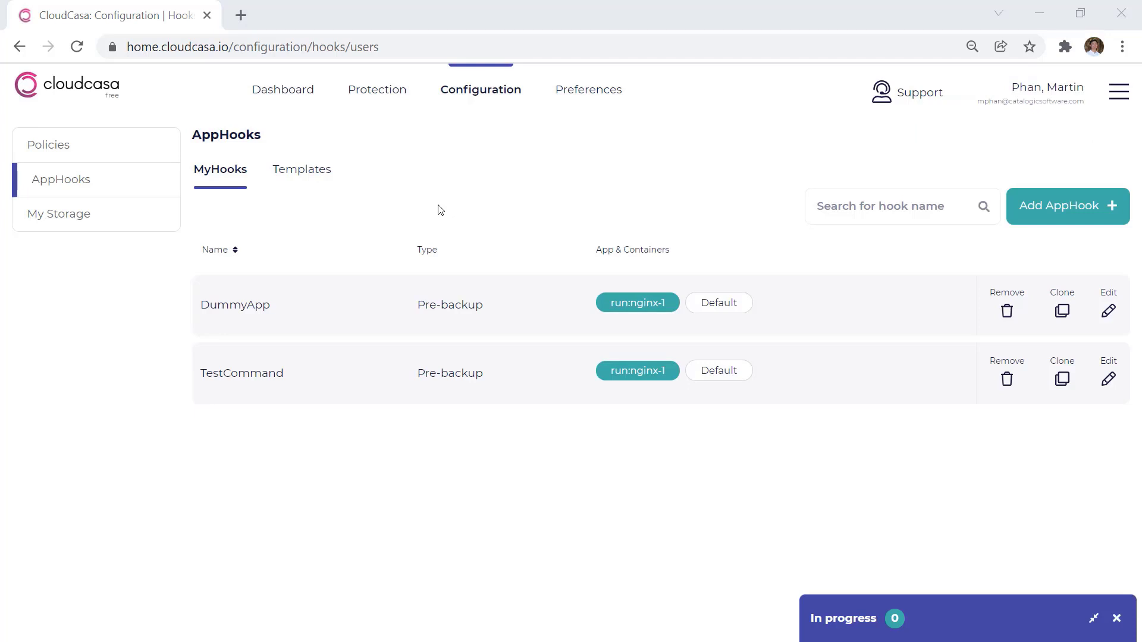
- Edit the cluster backup named Backup Job and enable AppHooks for it, keeping its other settings
{"action": "left_click", "coordinate": [302, 92]}
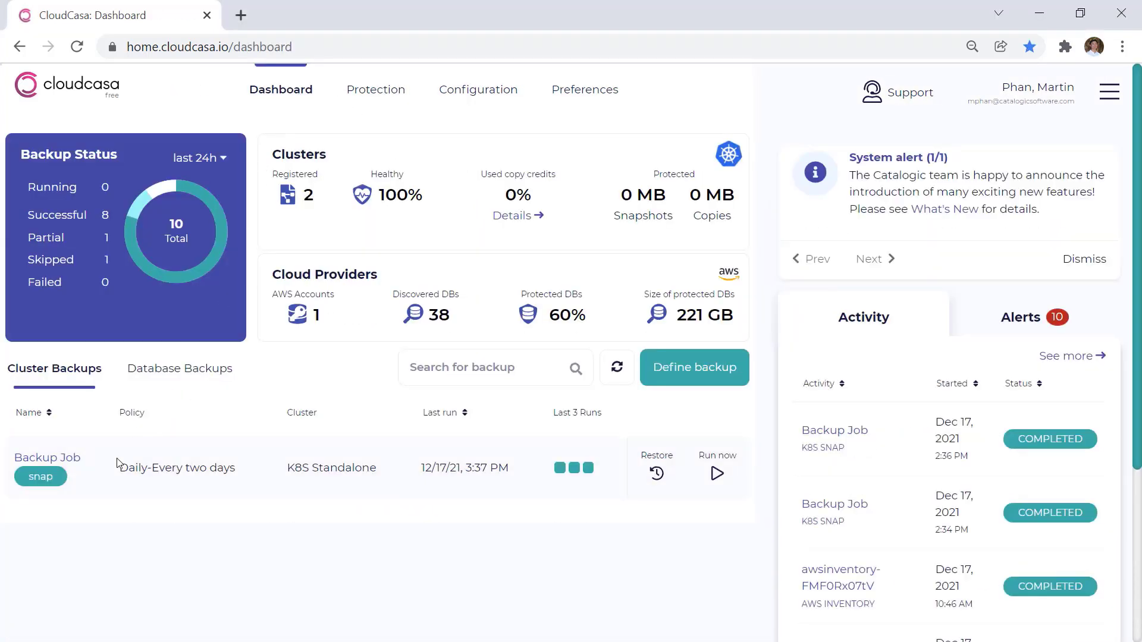
{"action": "left_click", "coordinate": [49, 460]}
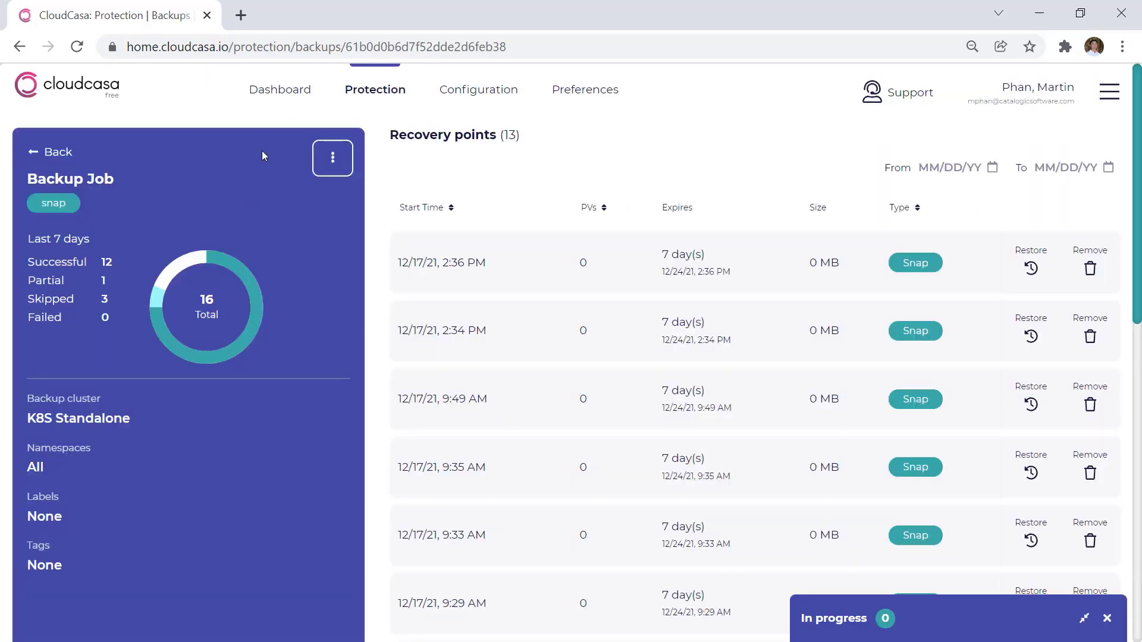
{"action": "left_click", "coordinate": [337, 168]}
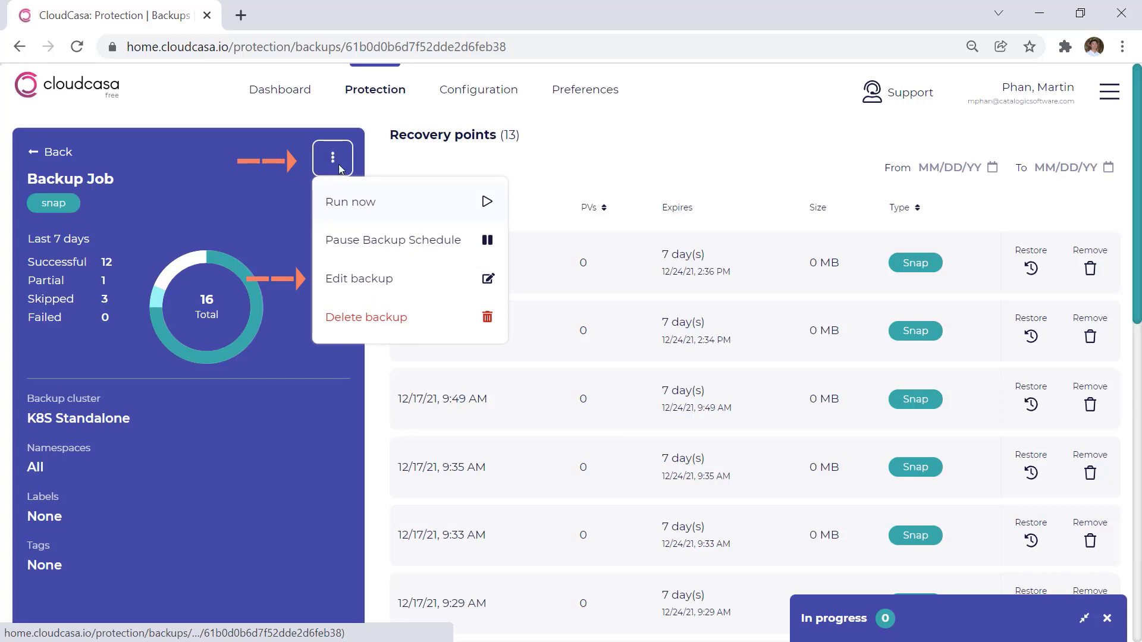
{"action": "left_click", "coordinate": [376, 280]}
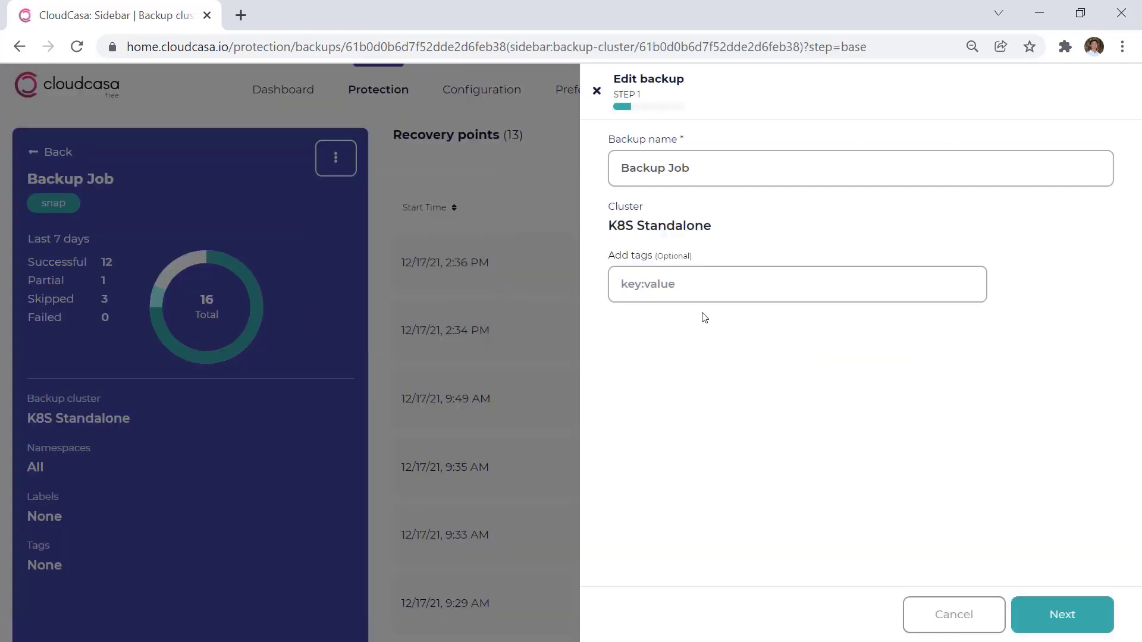
{"action": "left_click", "coordinate": [1045, 624]}
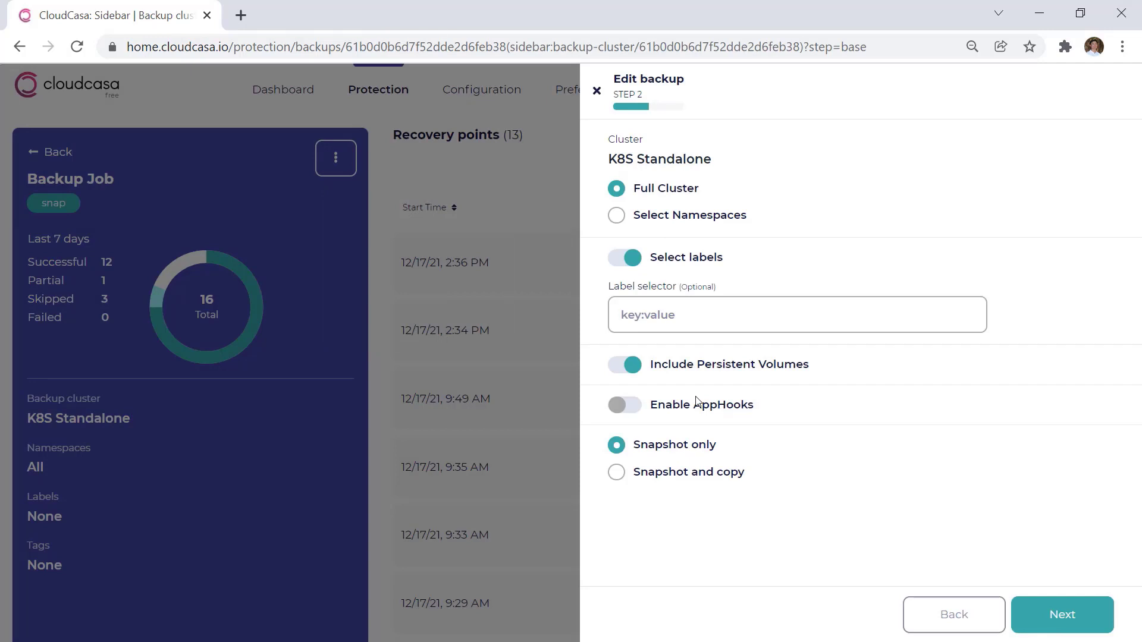
{"action": "left_click", "coordinate": [675, 414]}
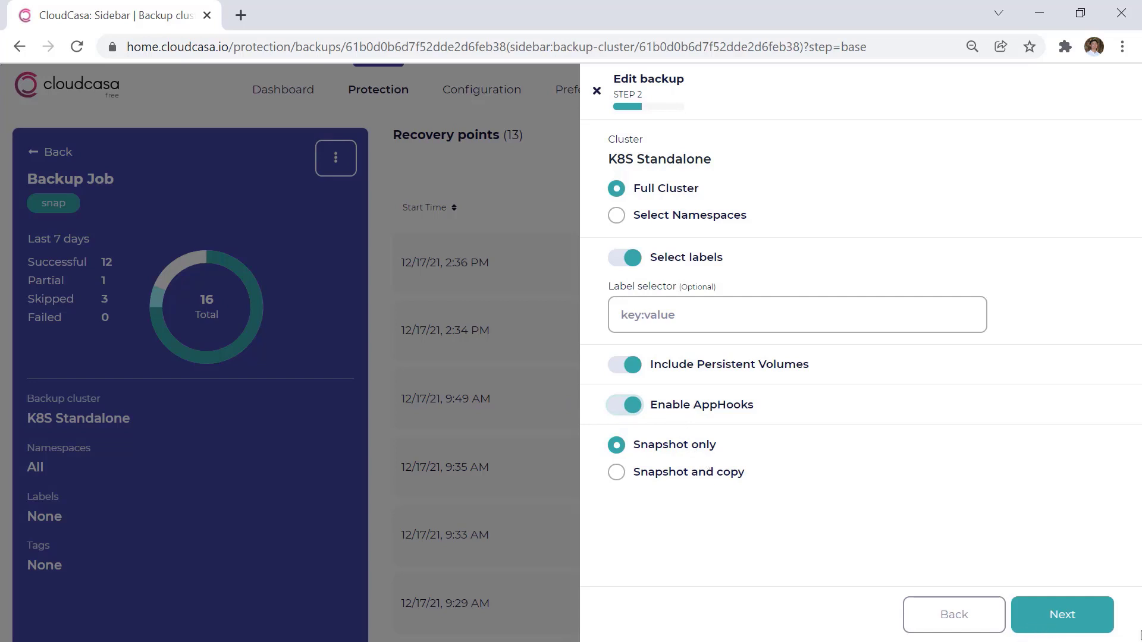
{"action": "left_click", "coordinate": [1098, 613]}
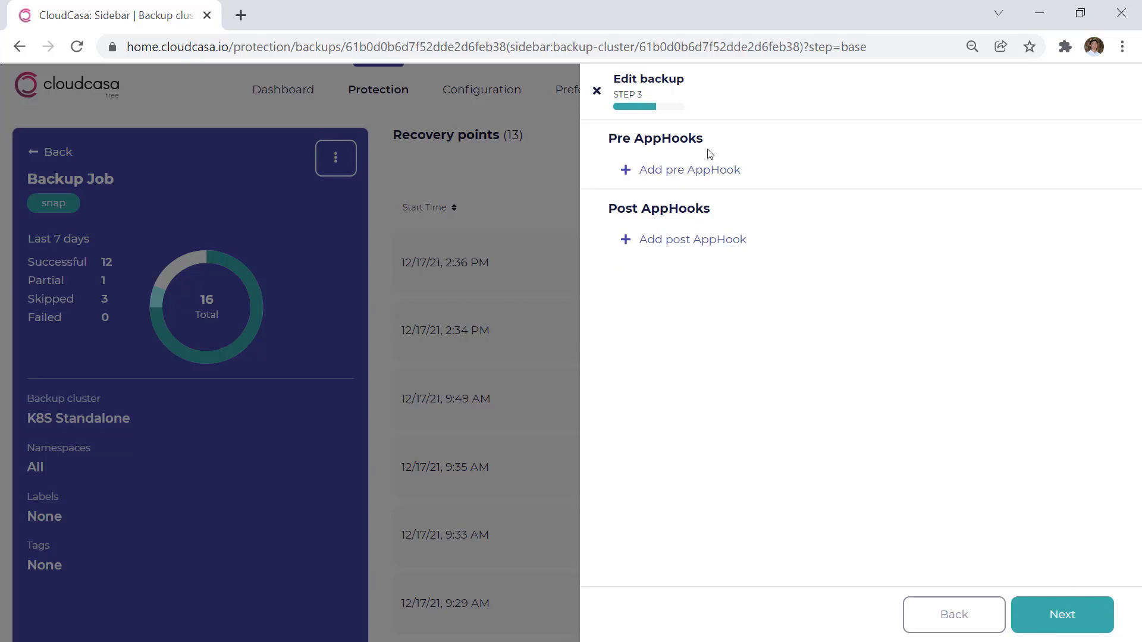
- Add a pre AppHook to the backup that uses the default namespace and the TestCommand hook
{"action": "left_click", "coordinate": [681, 171]}
{"action": "left_click", "coordinate": [731, 236]}
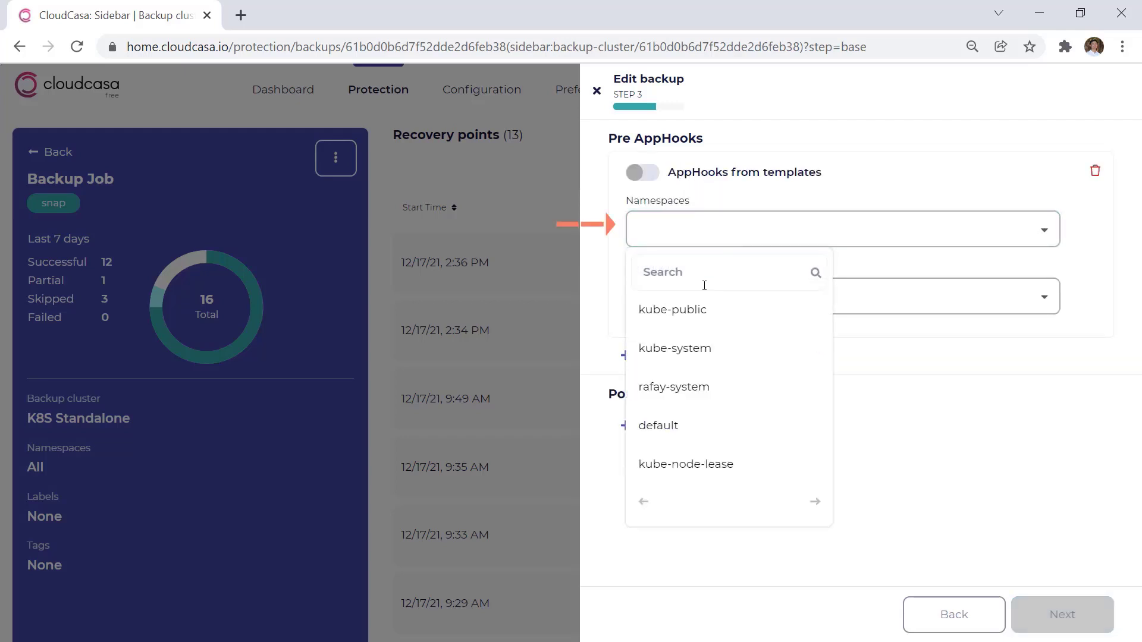
{"action": "left_click", "coordinate": [691, 431]}
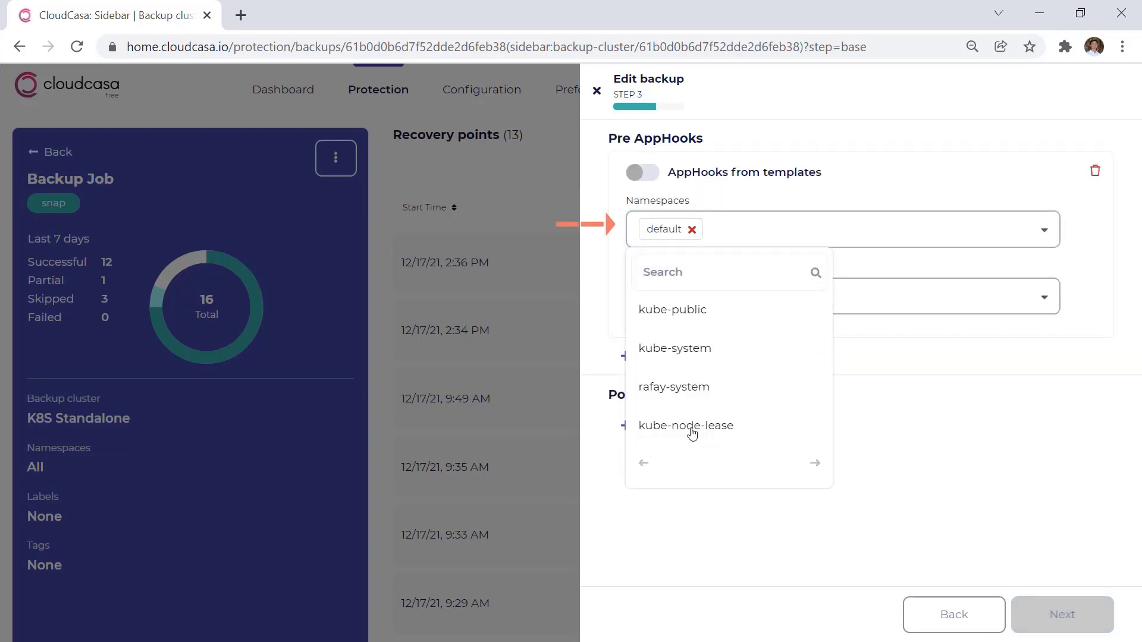
{"action": "left_click", "coordinate": [916, 306]}
{"action": "left_click", "coordinate": [914, 306]}
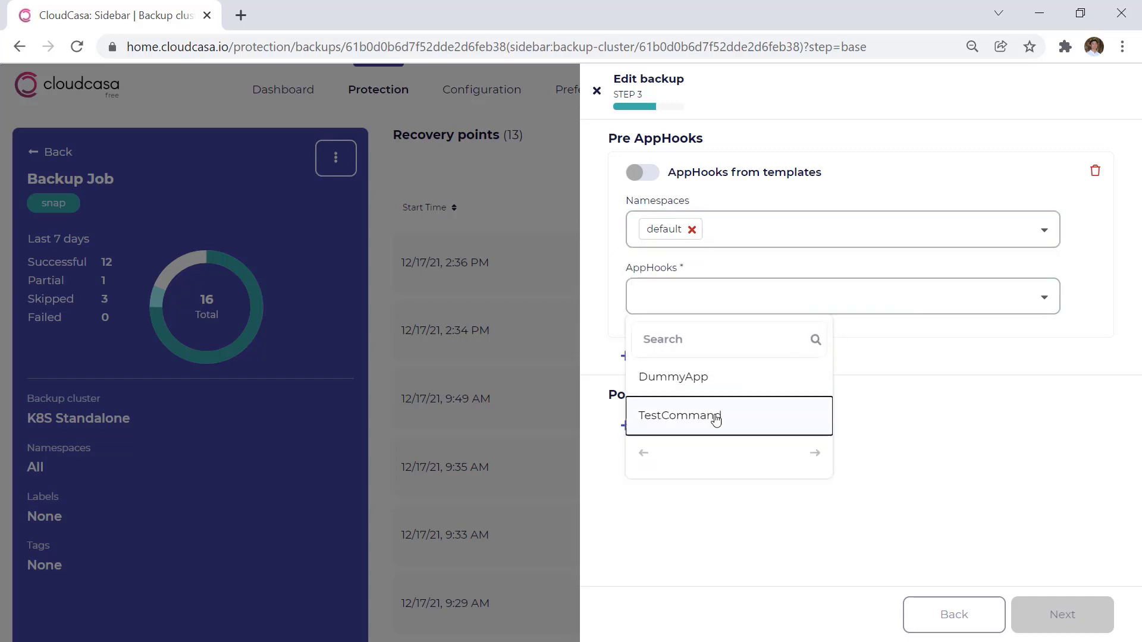
{"action": "left_click", "coordinate": [716, 416]}
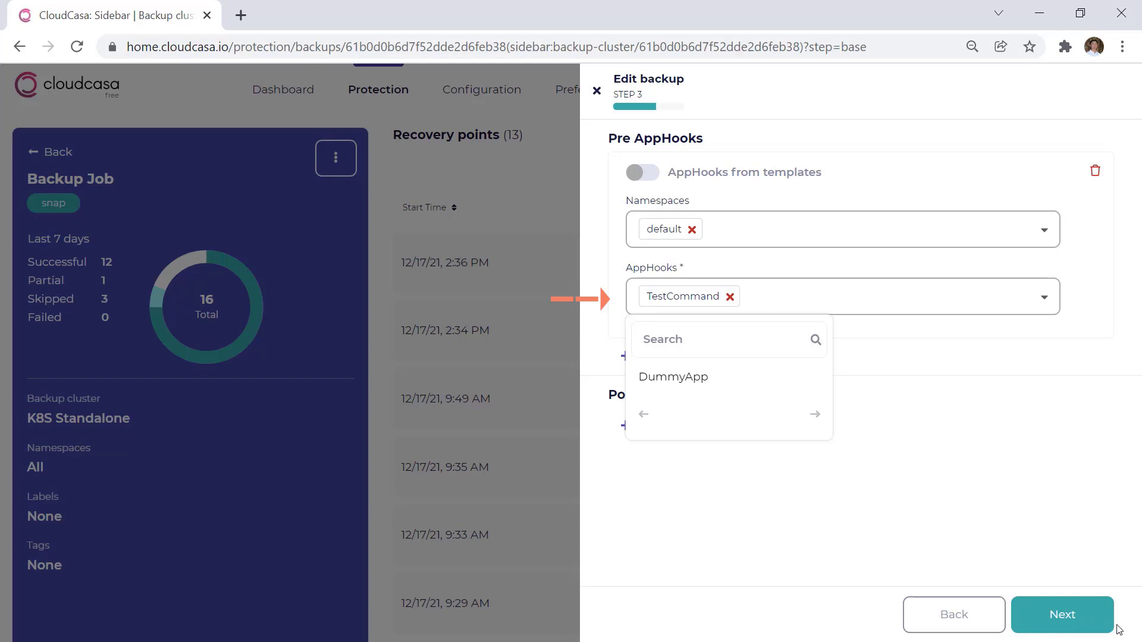
- Continue through the remaining backup settings with the existing policy and save the edited backup
{"action": "left_click", "coordinate": [1086, 619]}
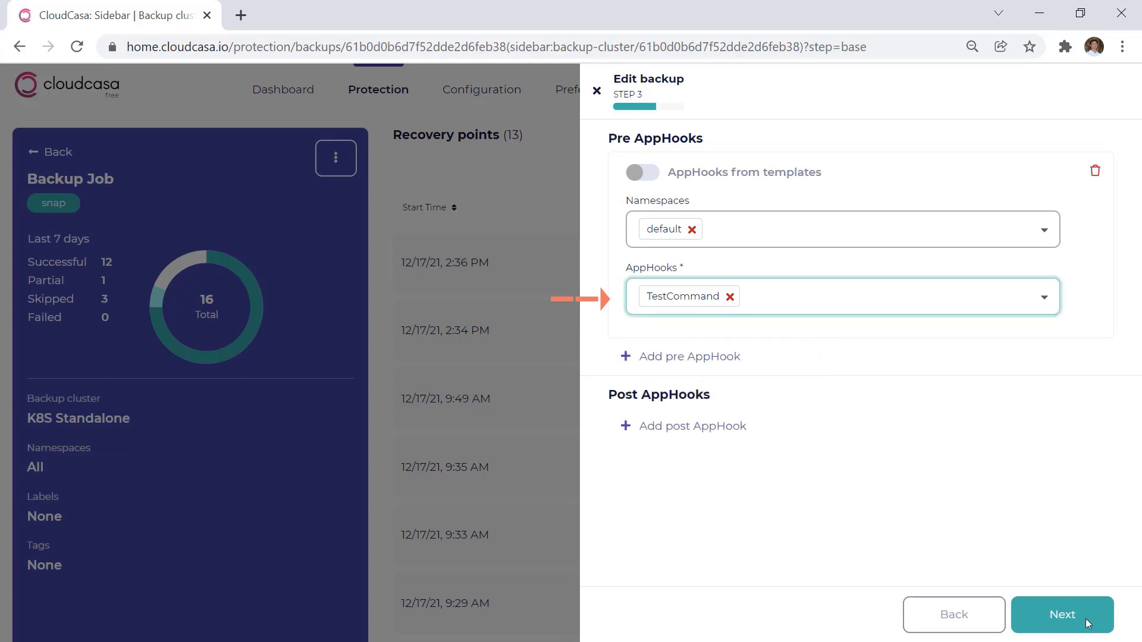
{"action": "left_click", "coordinate": [1086, 618]}
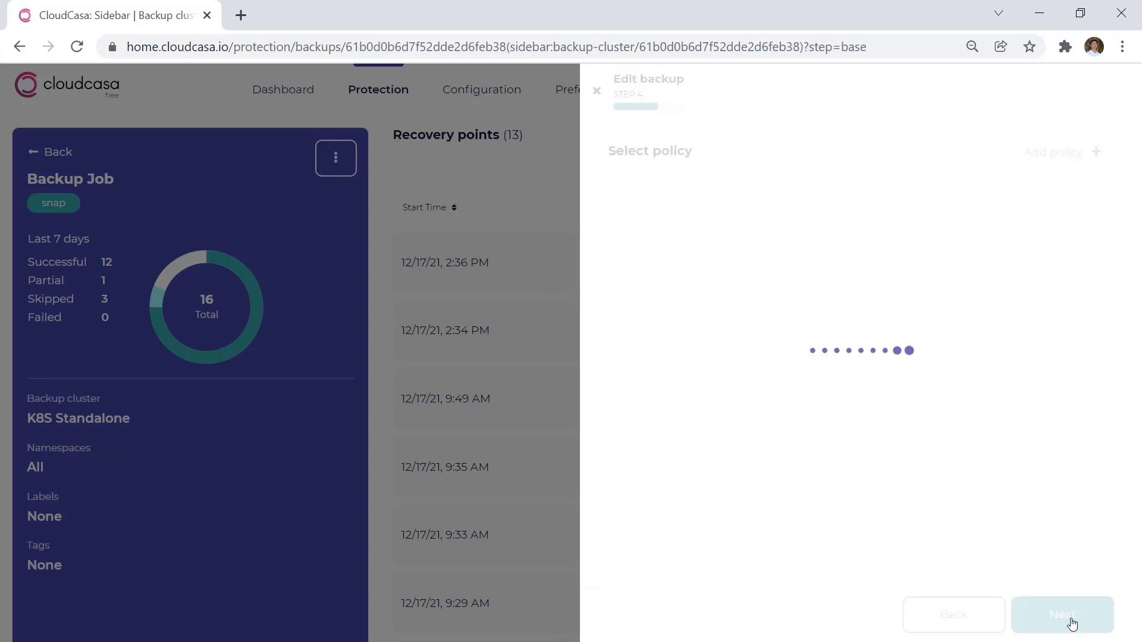
{"action": "left_click", "coordinate": [1072, 614]}
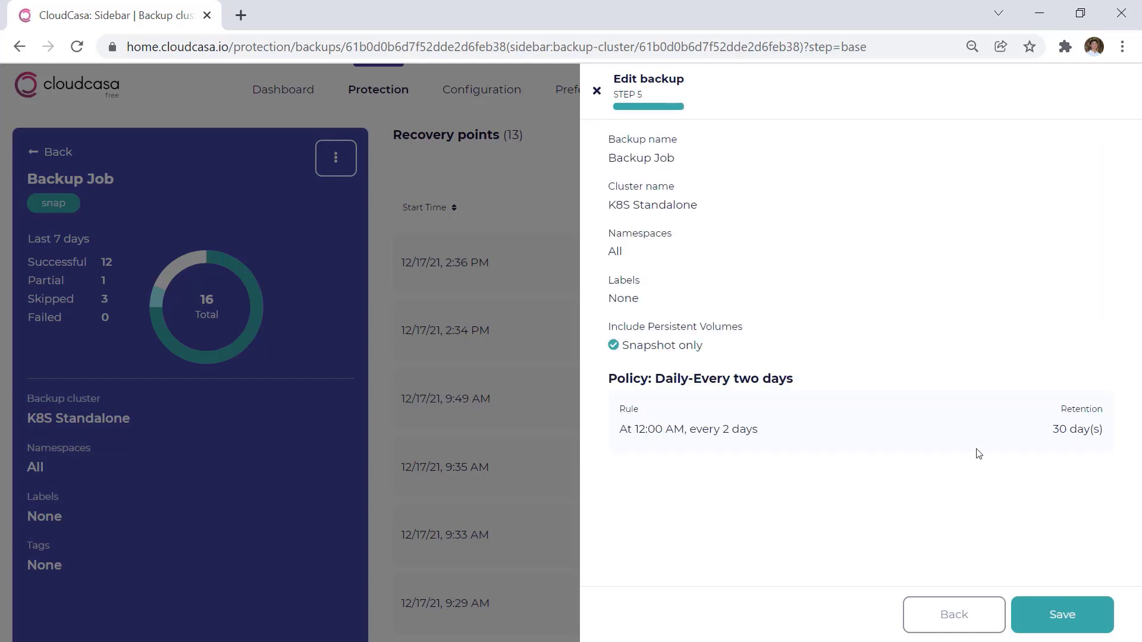
{"action": "left_click", "coordinate": [1060, 618]}
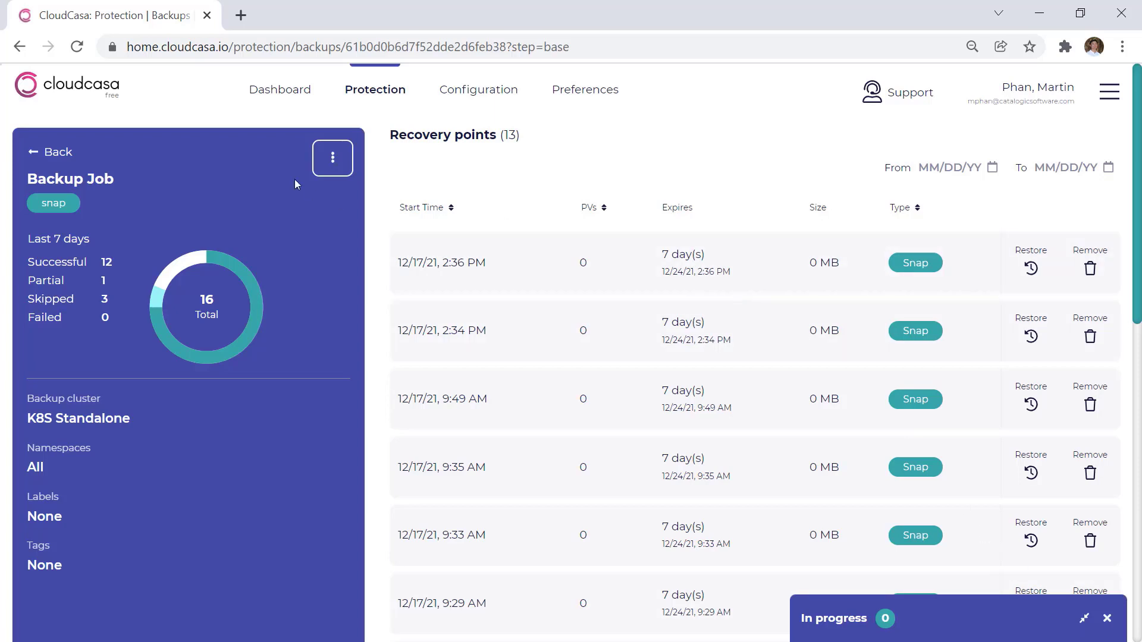
- Run Backup Job immediately from its details page
{"action": "left_click", "coordinate": [330, 159]}
{"action": "left_click", "coordinate": [348, 200]}
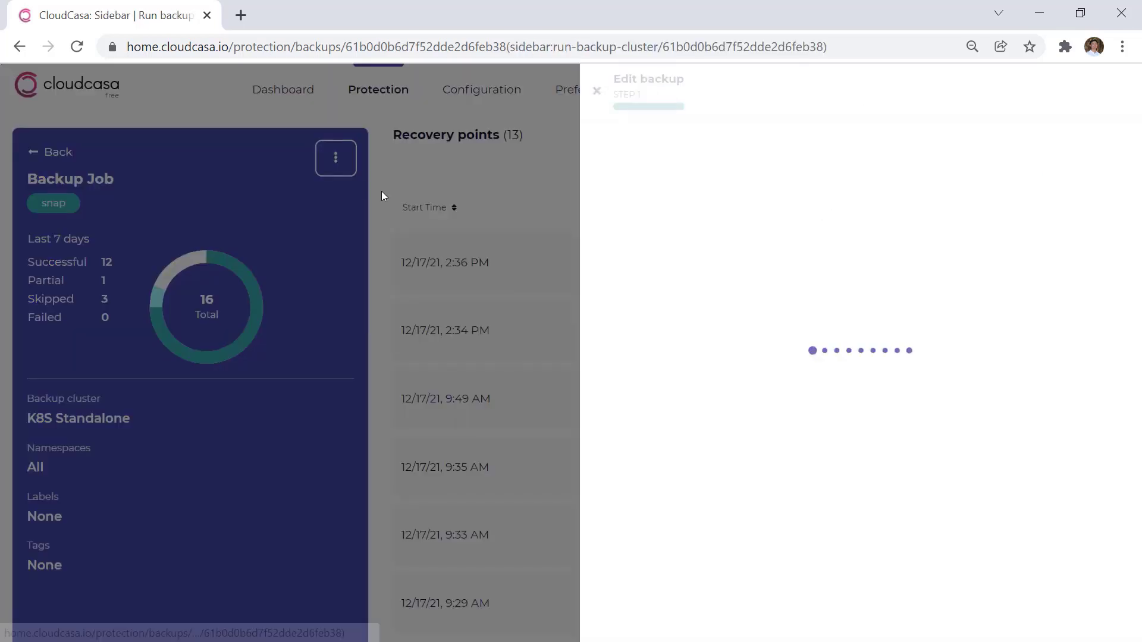
{"action": "left_click", "coordinate": [1033, 619]}
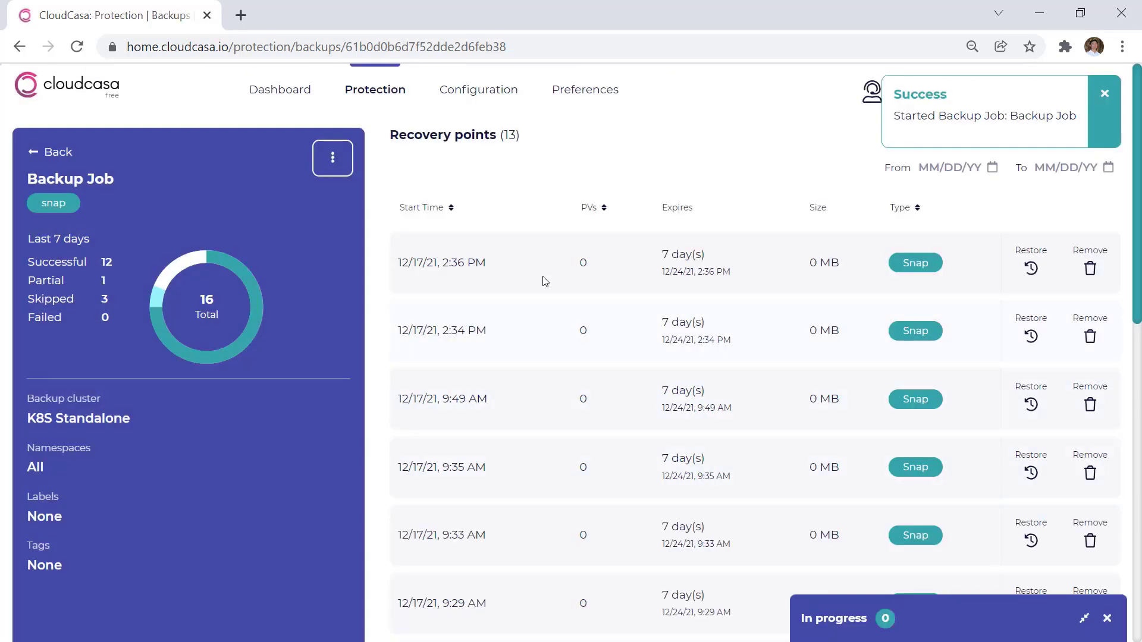
- Inspect the details of the latest Backup Job run in the dashboard's activity list
{"action": "left_click", "coordinate": [252, 91]}
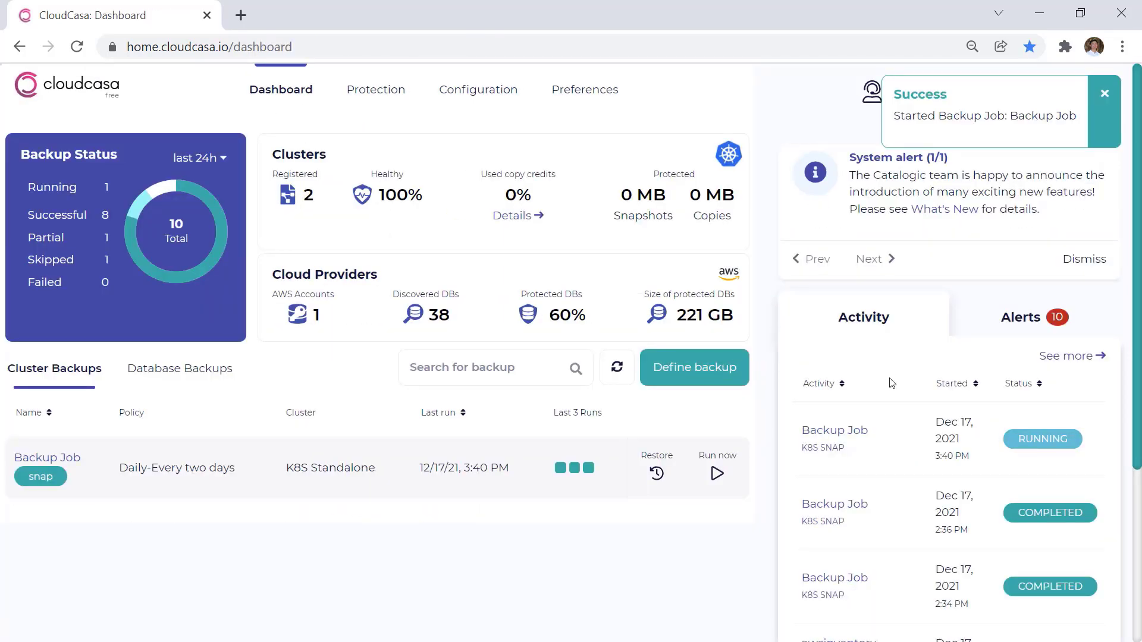
{"action": "left_click", "coordinate": [835, 435]}
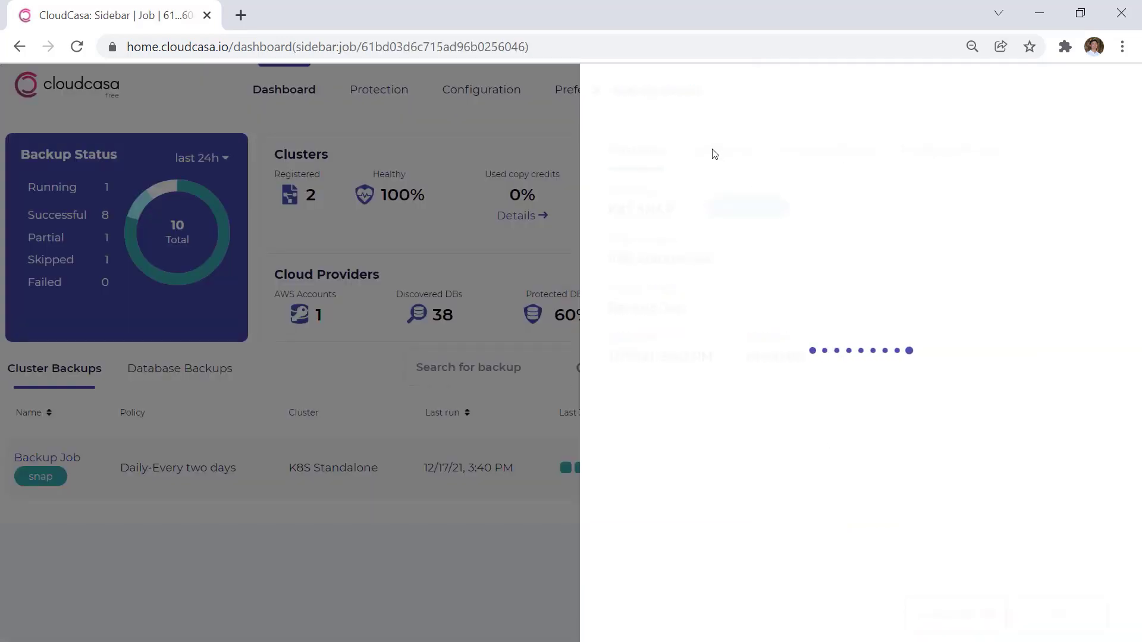
{"action": "left_click", "coordinate": [720, 157]}
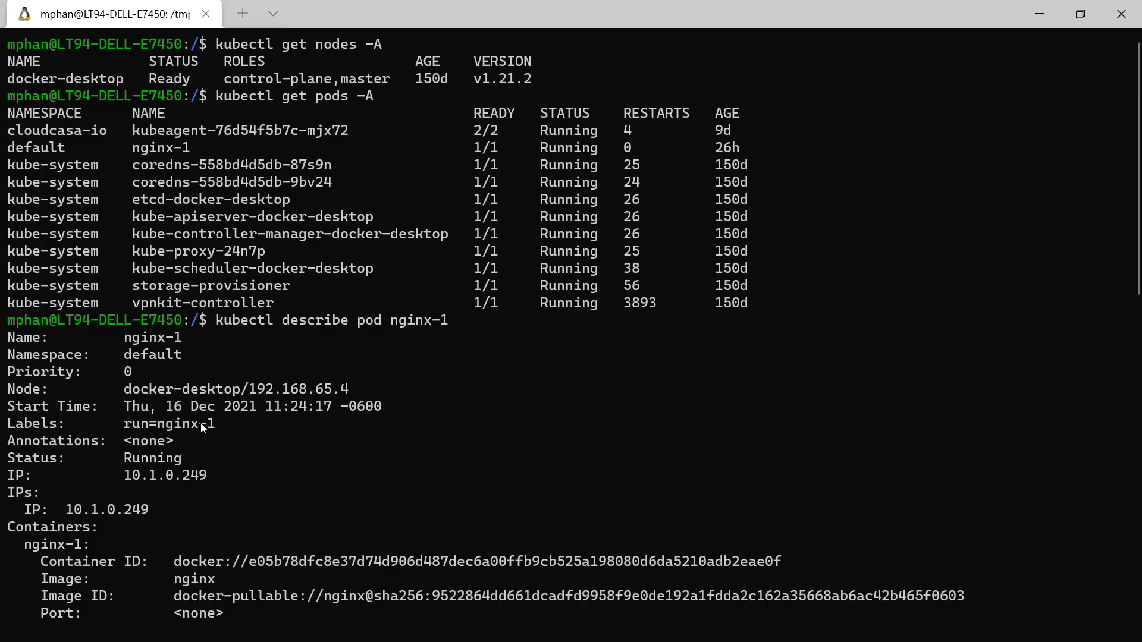
- Switch to the terminal session in the nginx-1 pod, clear the screen and display the contents of helloworld.txt
{"action": "type", "text": "clear"}
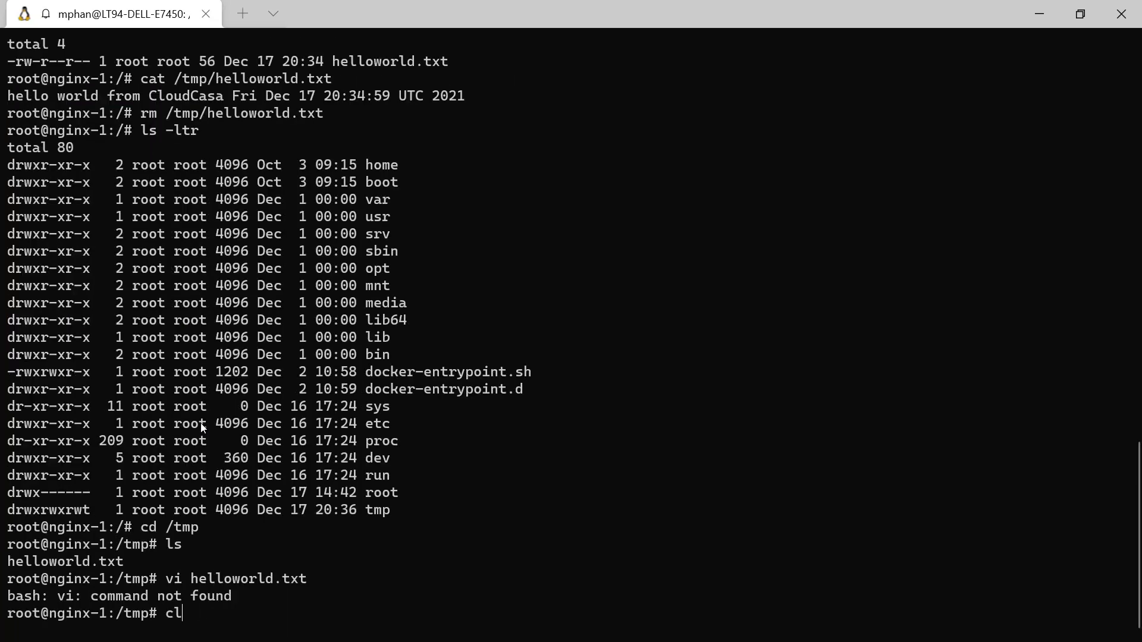
{"action": "key", "text": "Return"}
{"action": "type", "text": "cat hellow"}
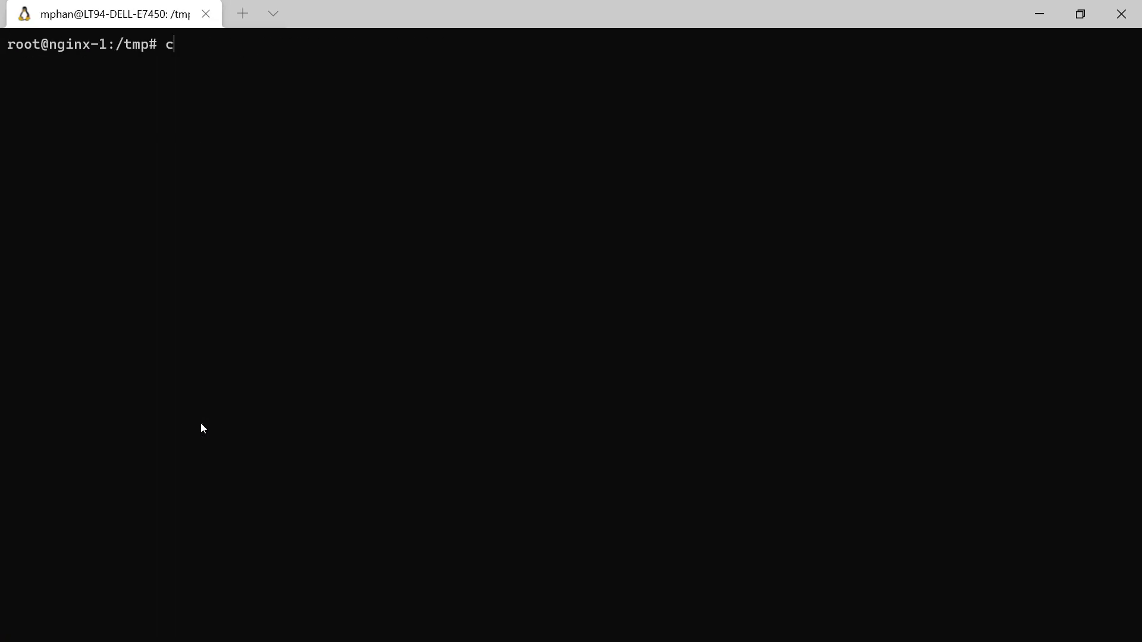
{"action": "type", "text": "o"}
{"action": "key", "text": "Tab"}
{"action": "key", "text": "Return"}
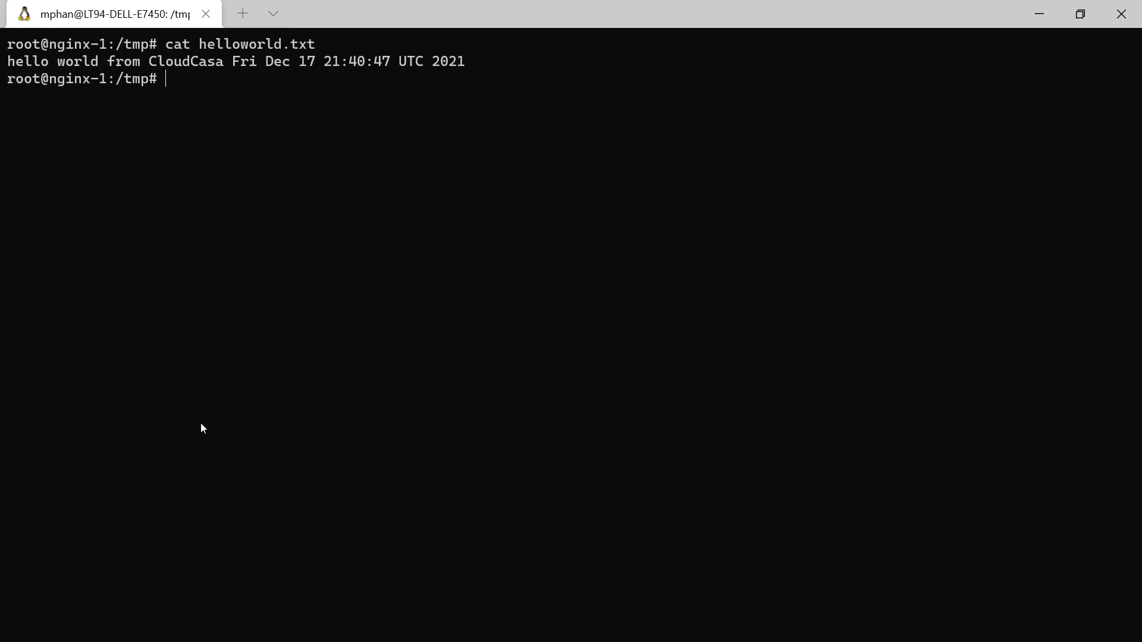